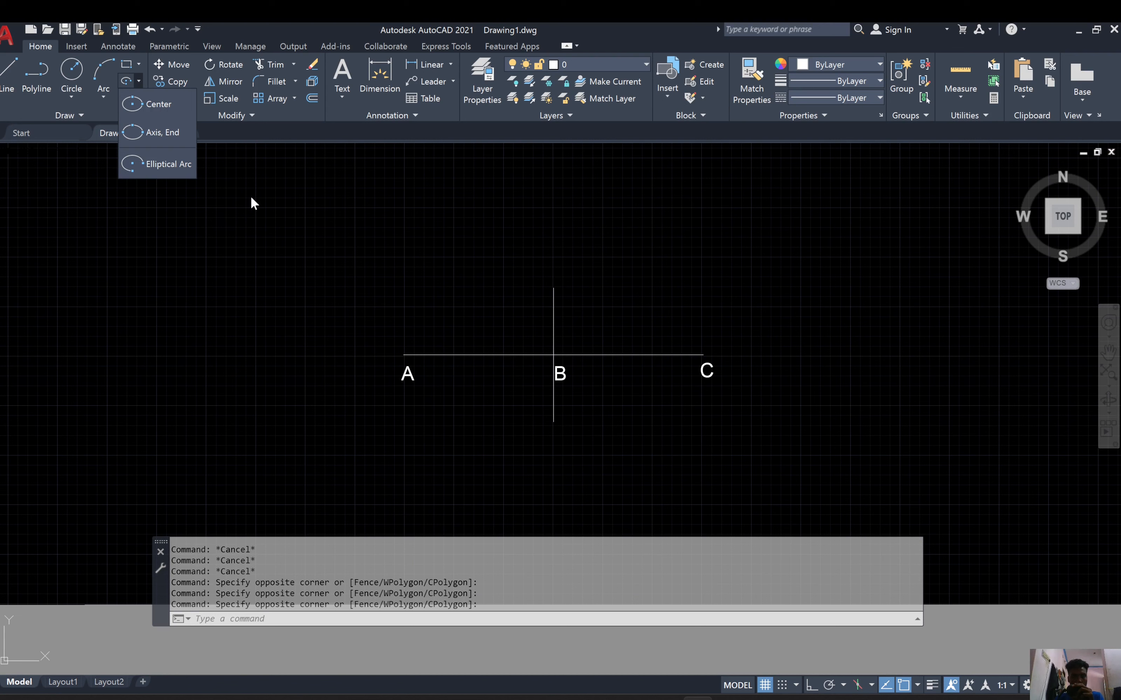
Draw a centre-based ellipse centred at B, with one axis ending at C and the other at the vertical line's upper endpoint
left_click(164, 108)
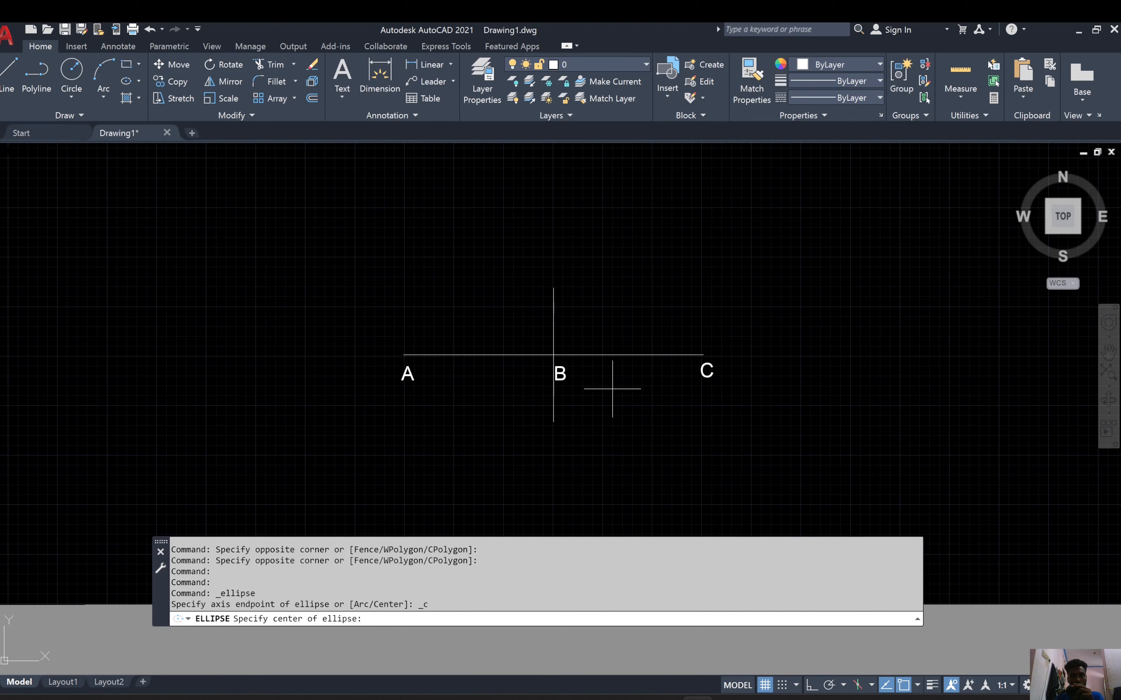
left_click(553, 355)
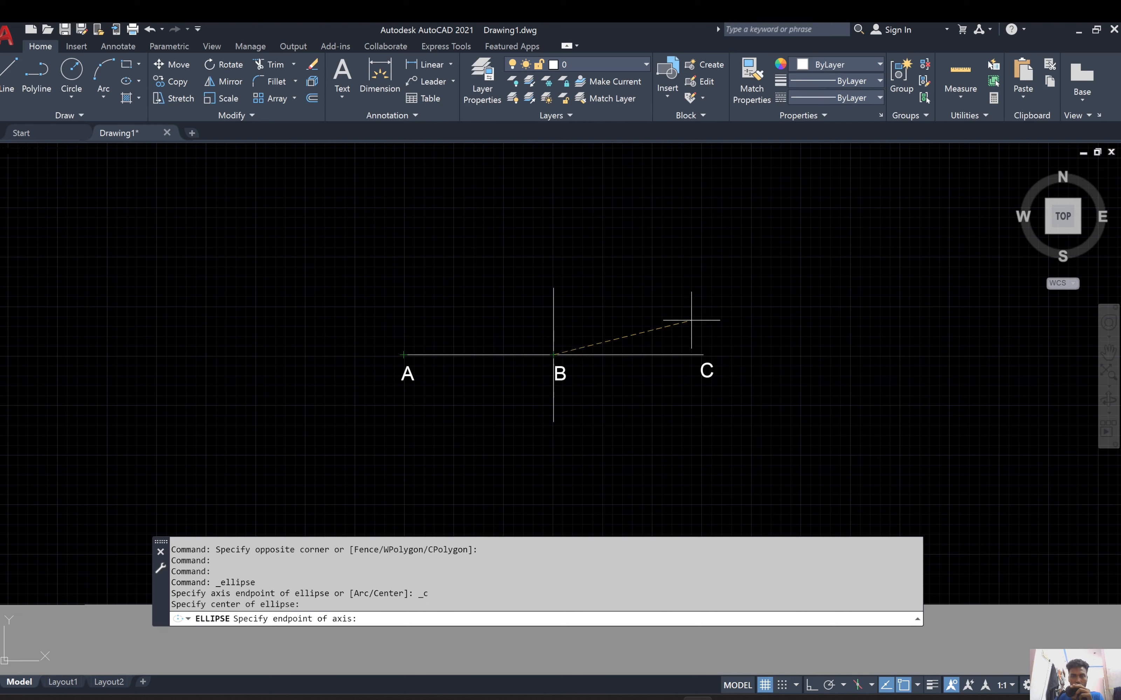
left_click(703, 354)
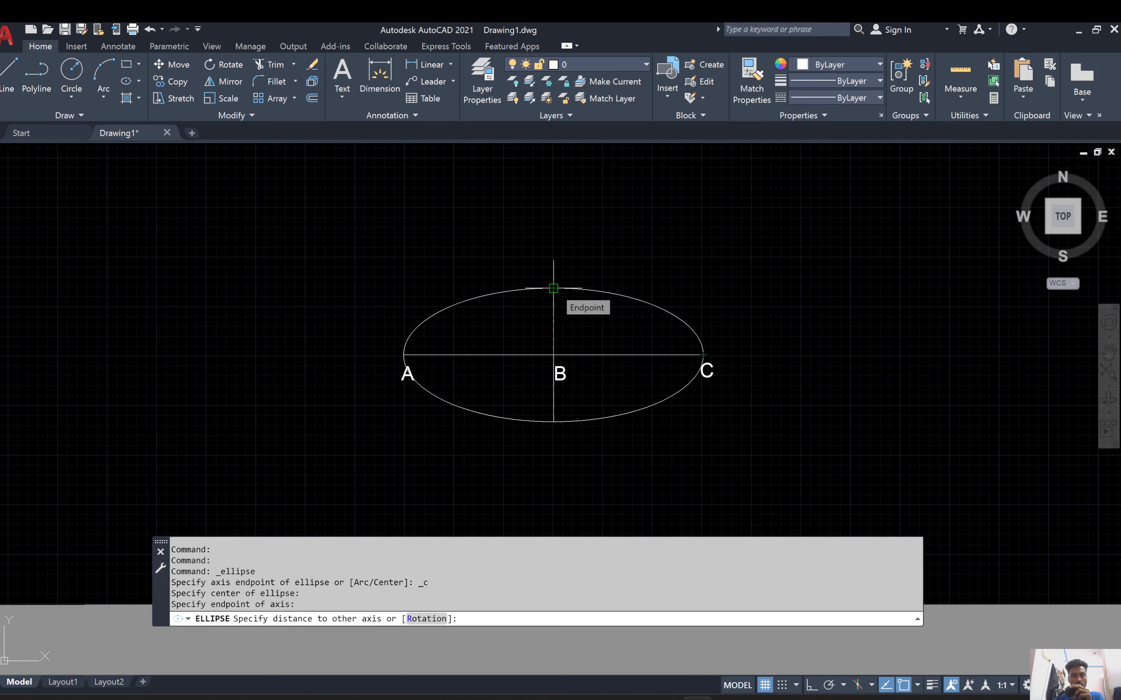
left_click(553, 288)
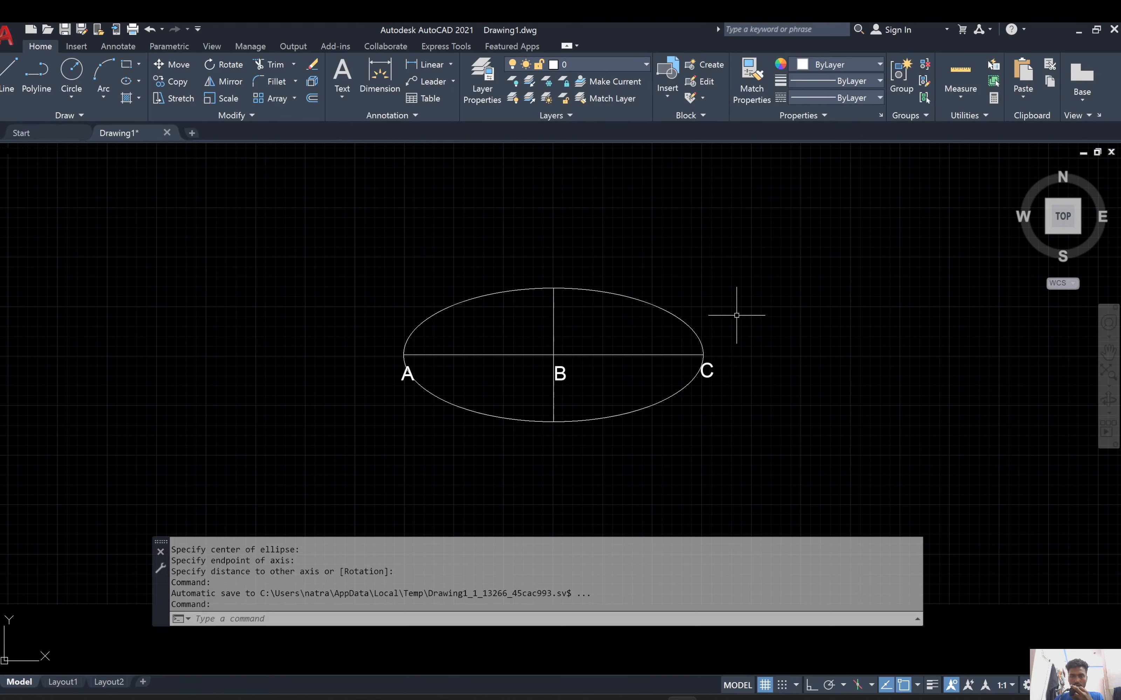
Erase the centre-based ellipse, keeping the two construction lines and the labels
left_click(642, 298)
left_click(644, 303)
key("Delete")
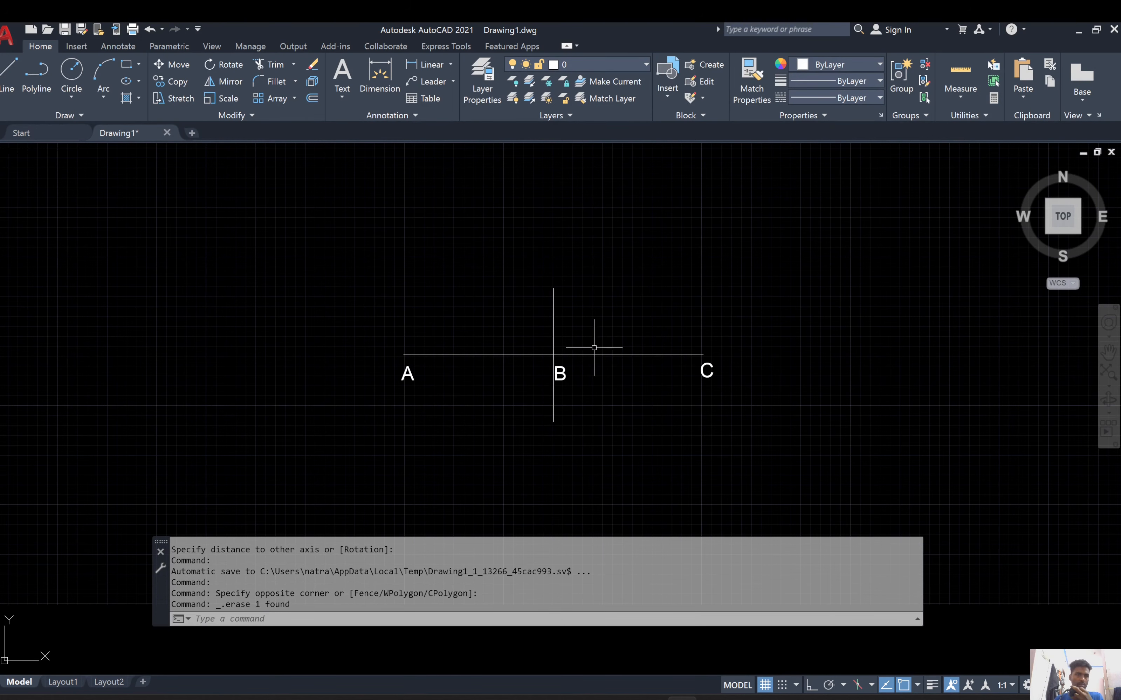
Draw an ellipse with the Axis, End method from A to C, its other axis reaching the vertical line's upper endpoint
left_click(138, 81)
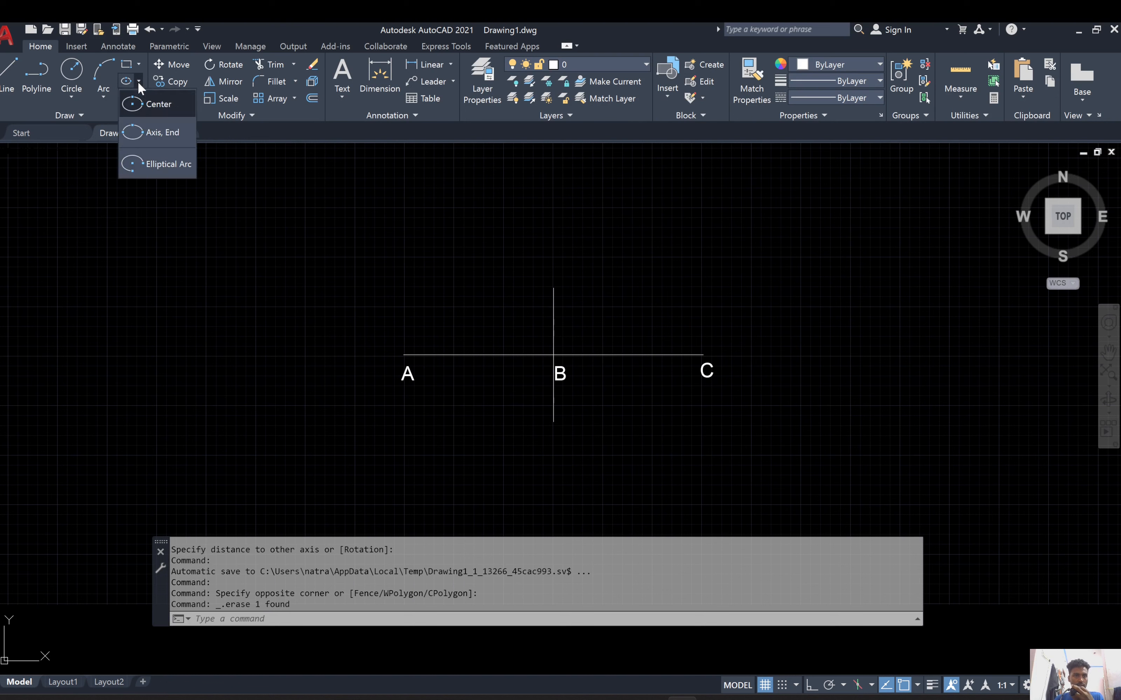
left_click(168, 138)
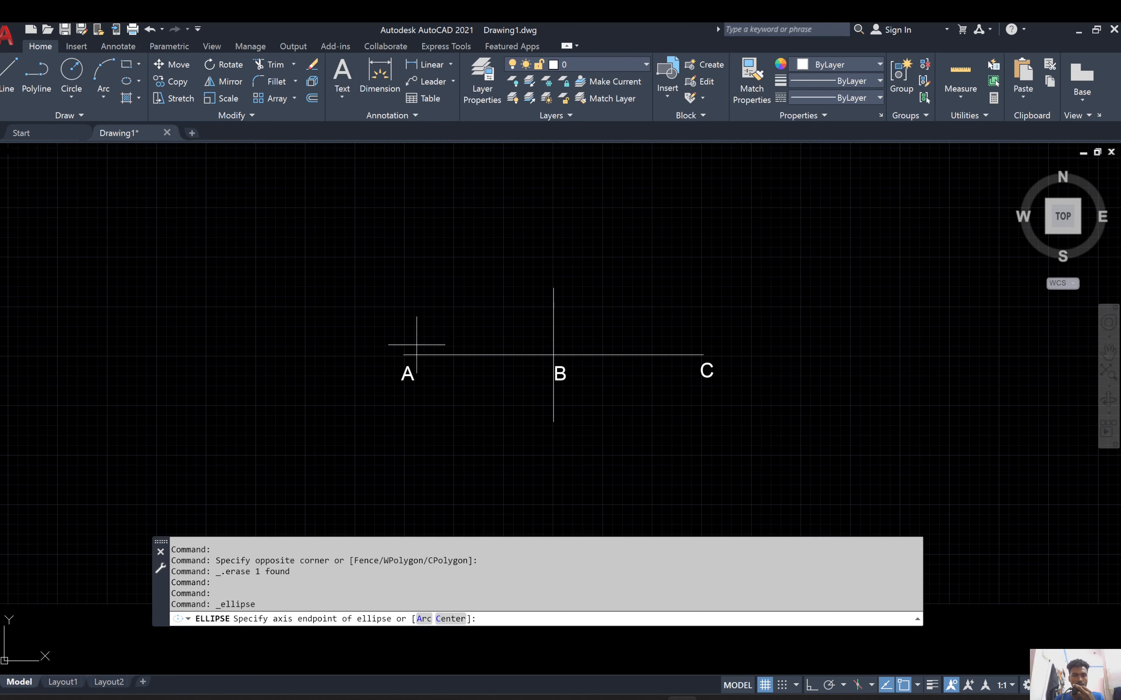
left_click(404, 354)
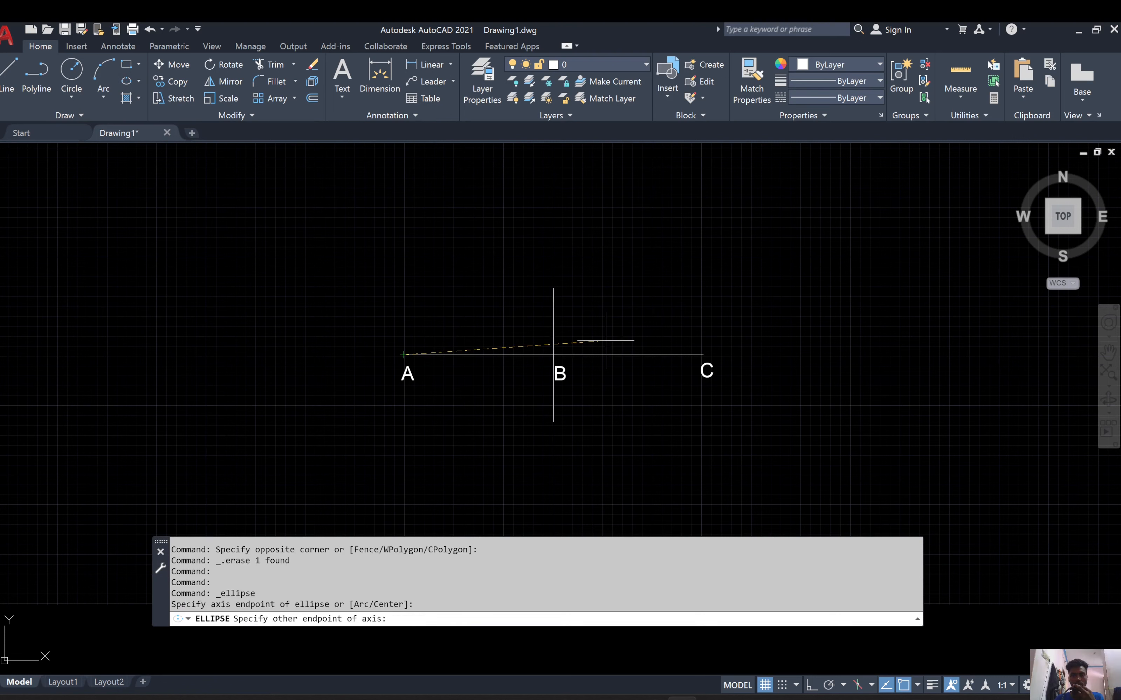
left_click(697, 356)
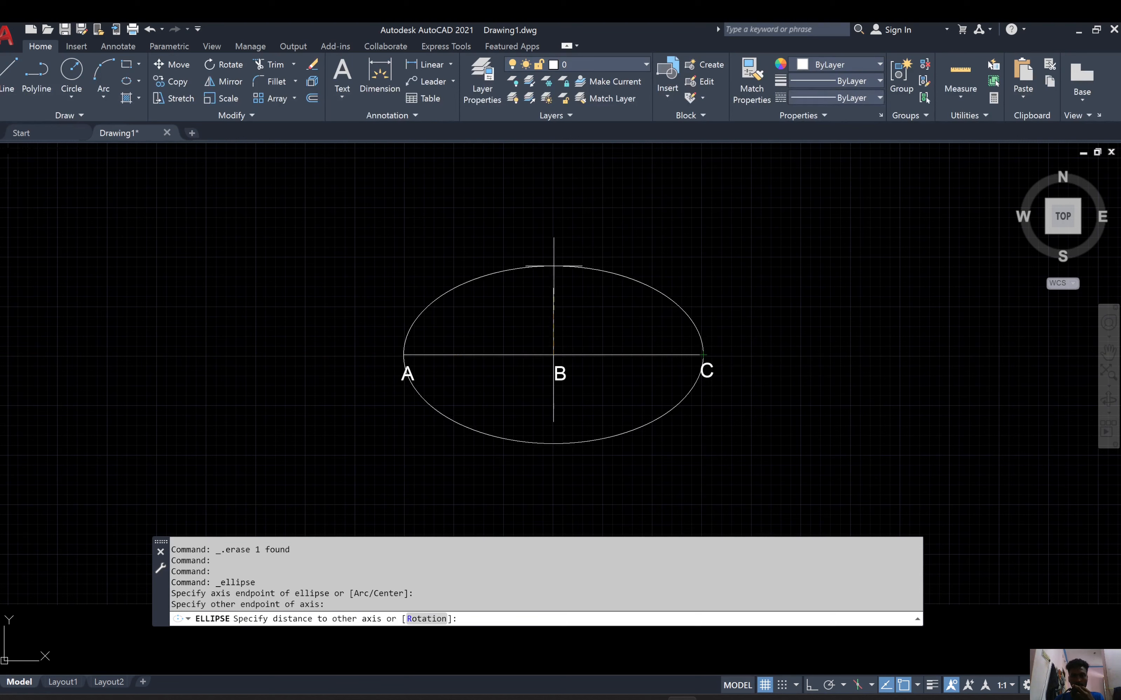
left_click(553, 289)
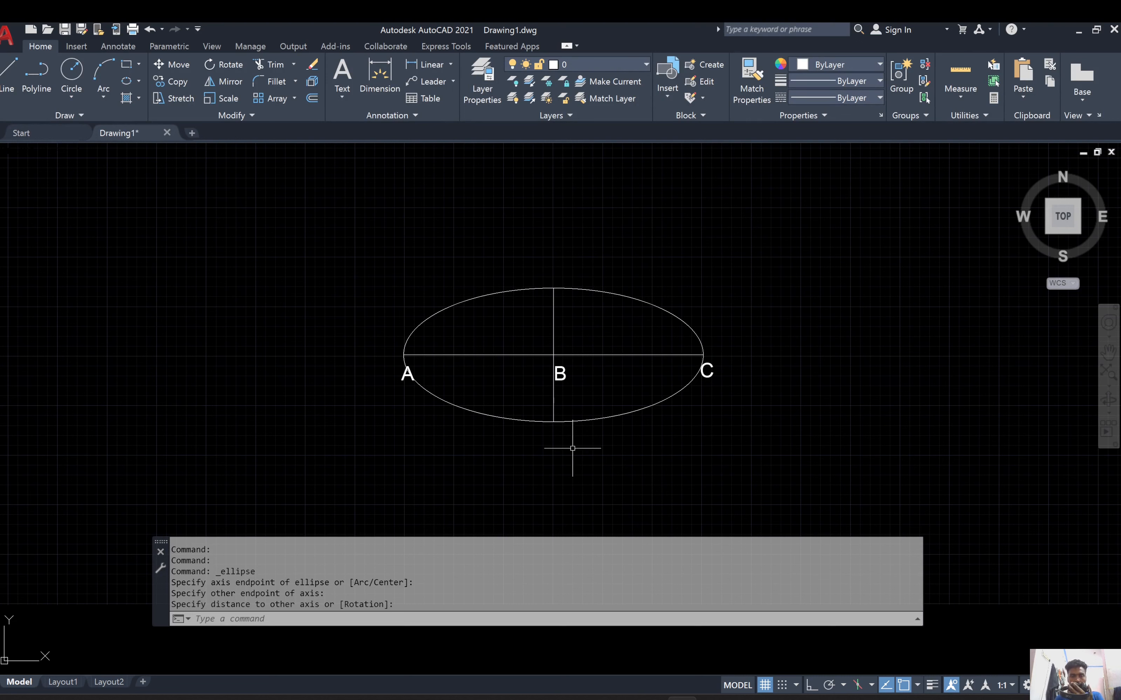
Erase the ellipse drawn with the Axis, End method
left_click(139, 84)
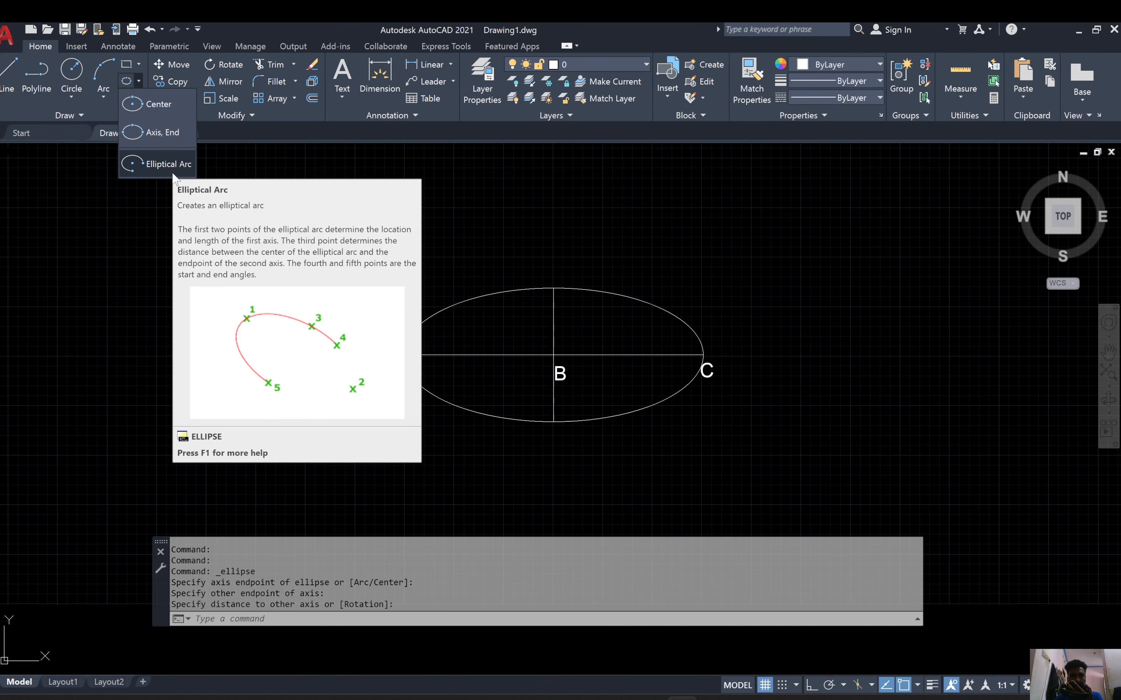
left_click(486, 295)
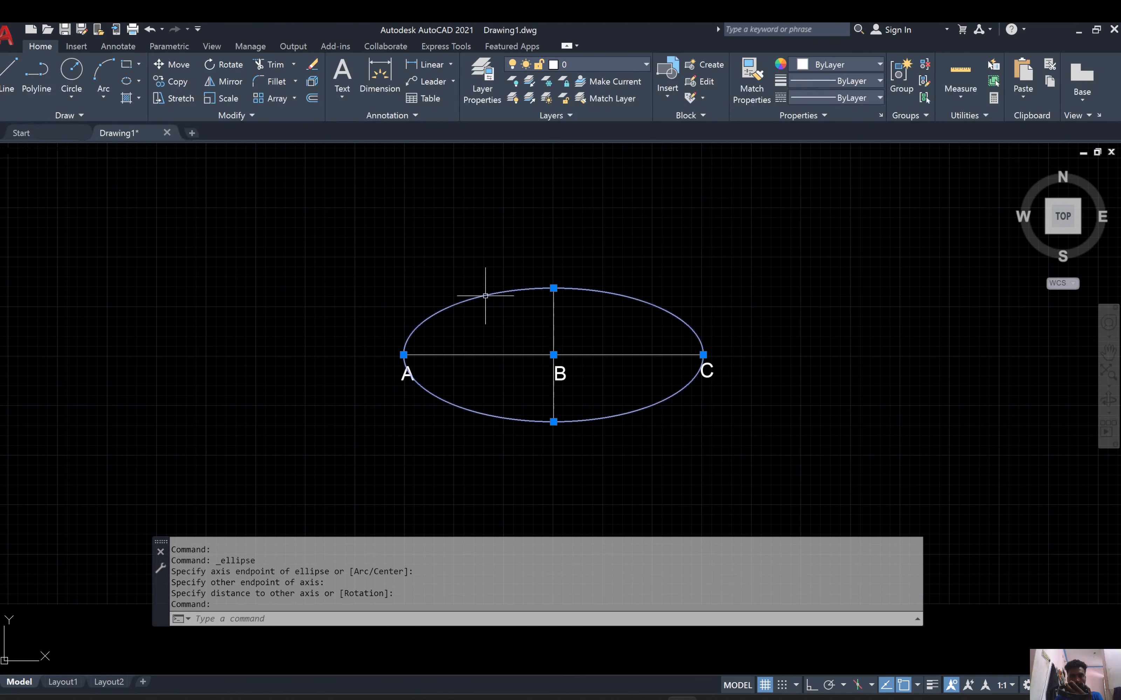
key("Delete")
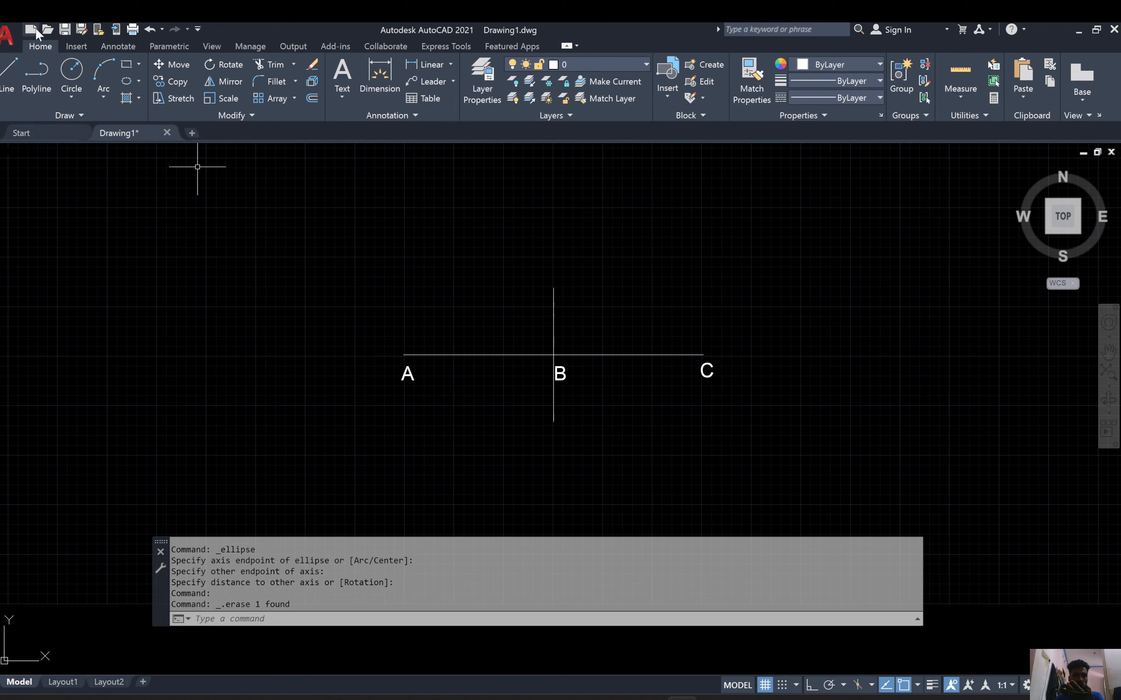
Draw an elliptical arc using the Center option at B, with axes to C and the vertical line's top, sweeping counterclockwise from above C to below A
left_click(140, 79)
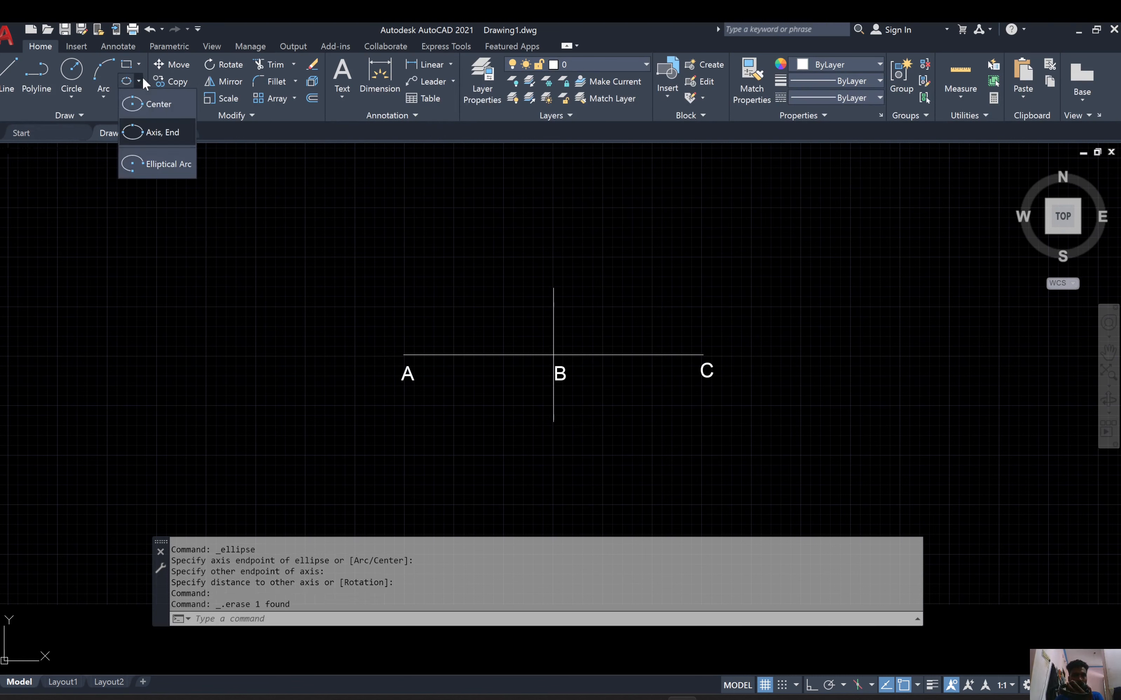
left_click(153, 164)
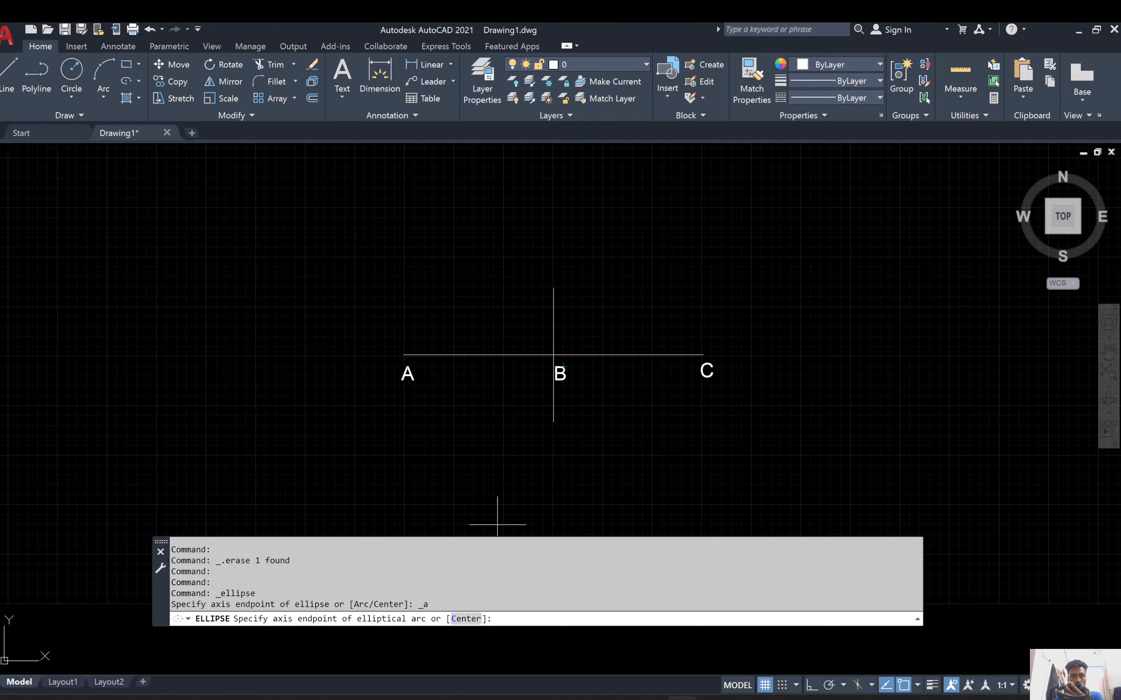
type("C")
key("Return")
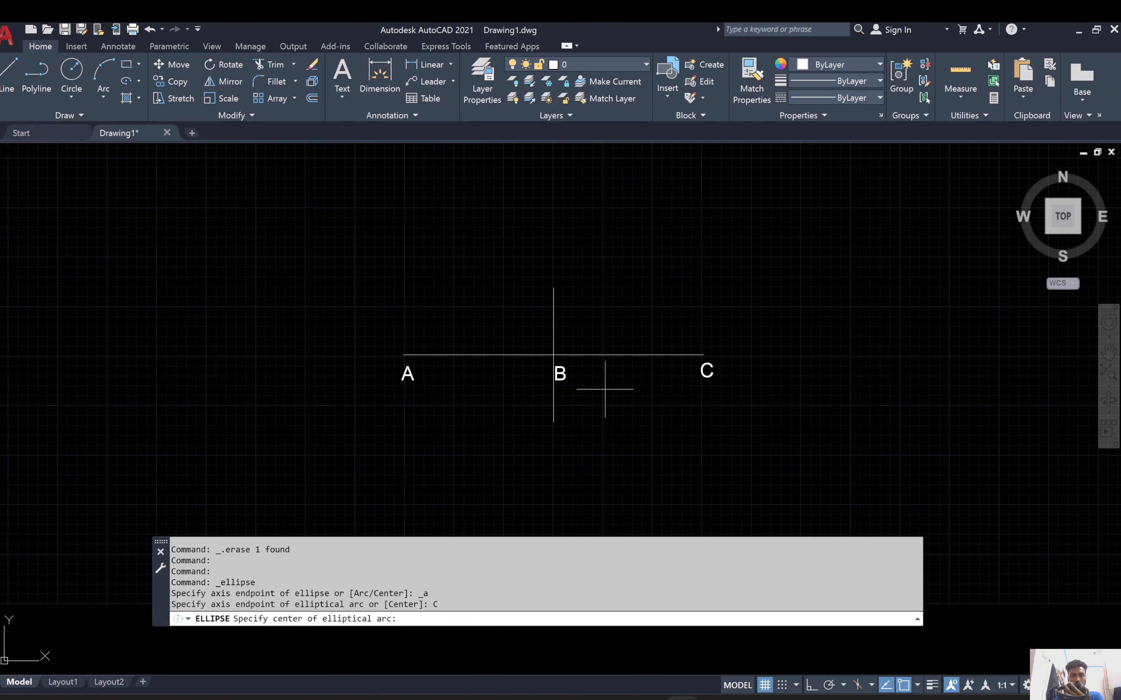
left_click(559, 353)
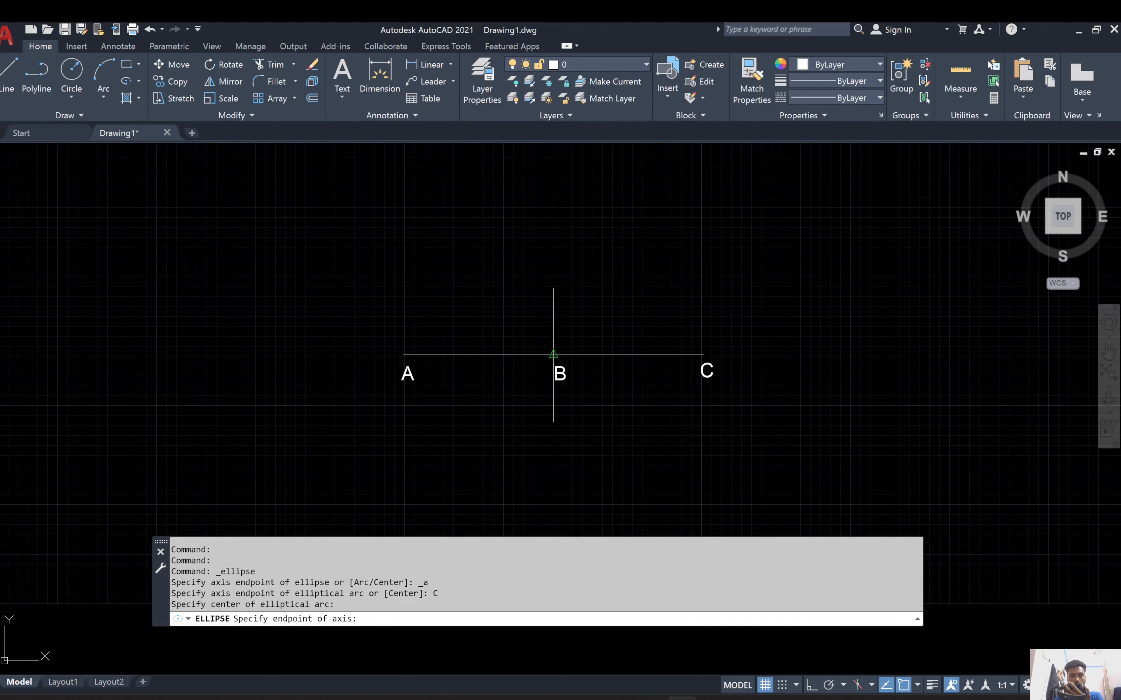
left_click(699, 359)
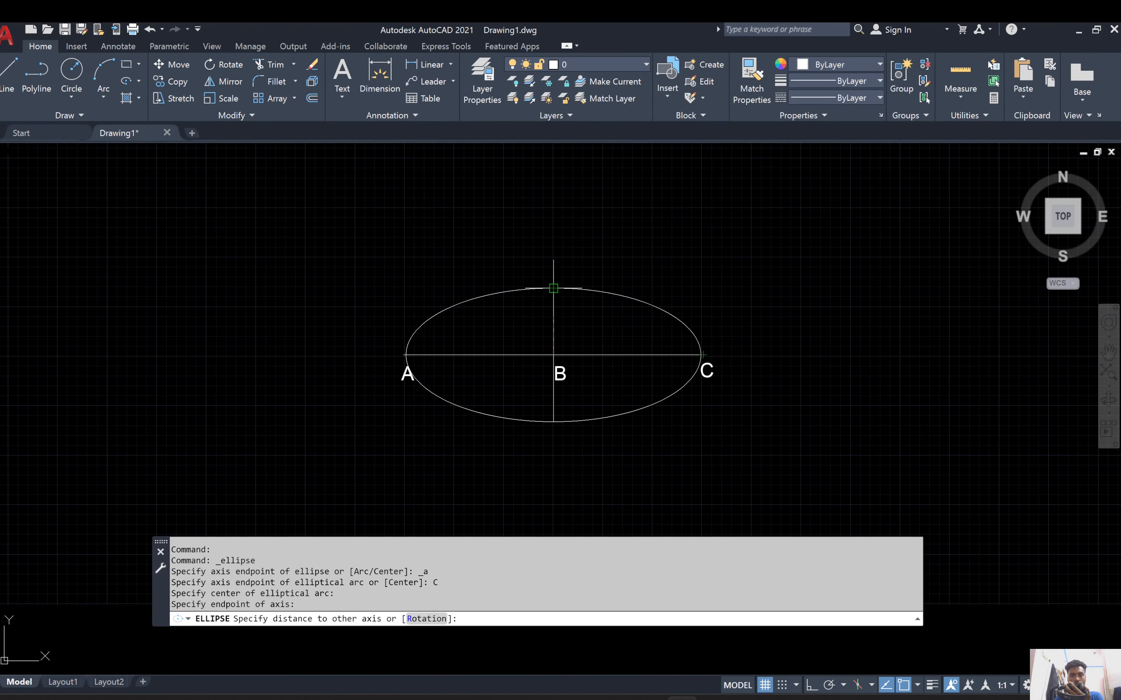
left_click(553, 288)
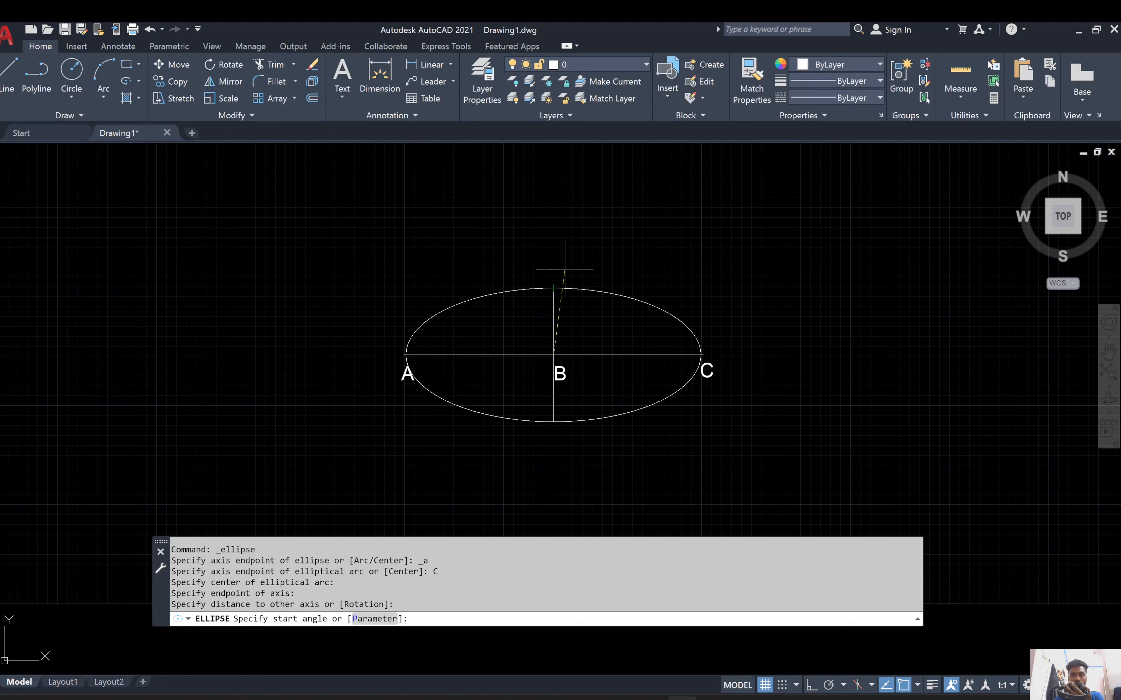
left_click(692, 331)
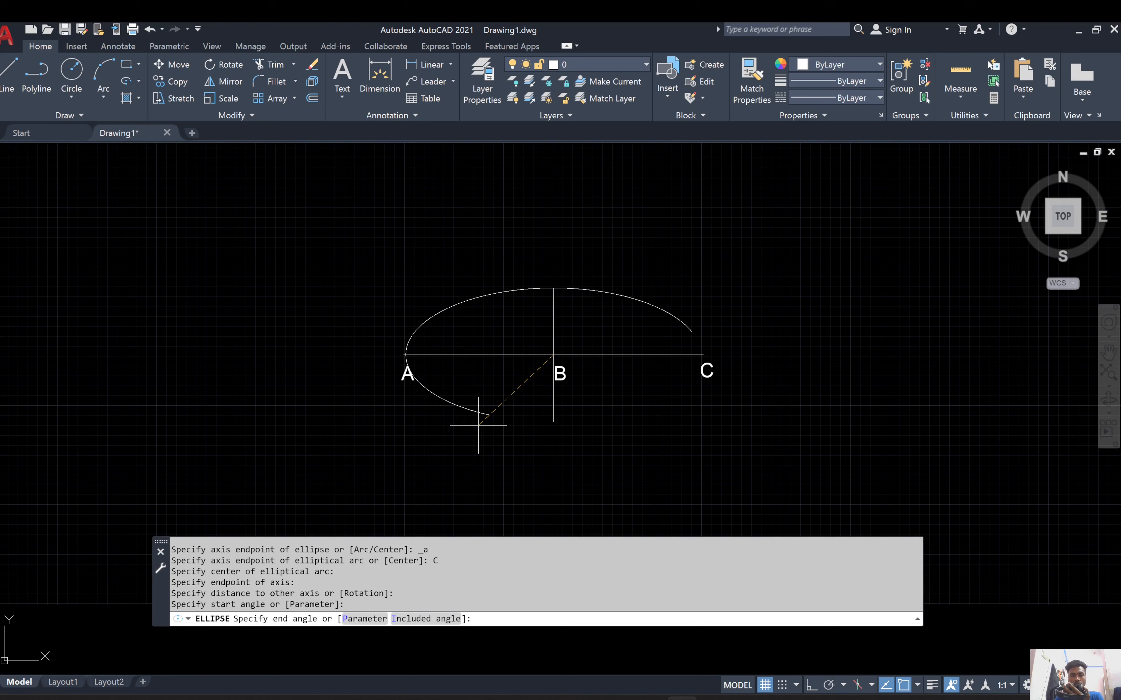
left_click(459, 425)
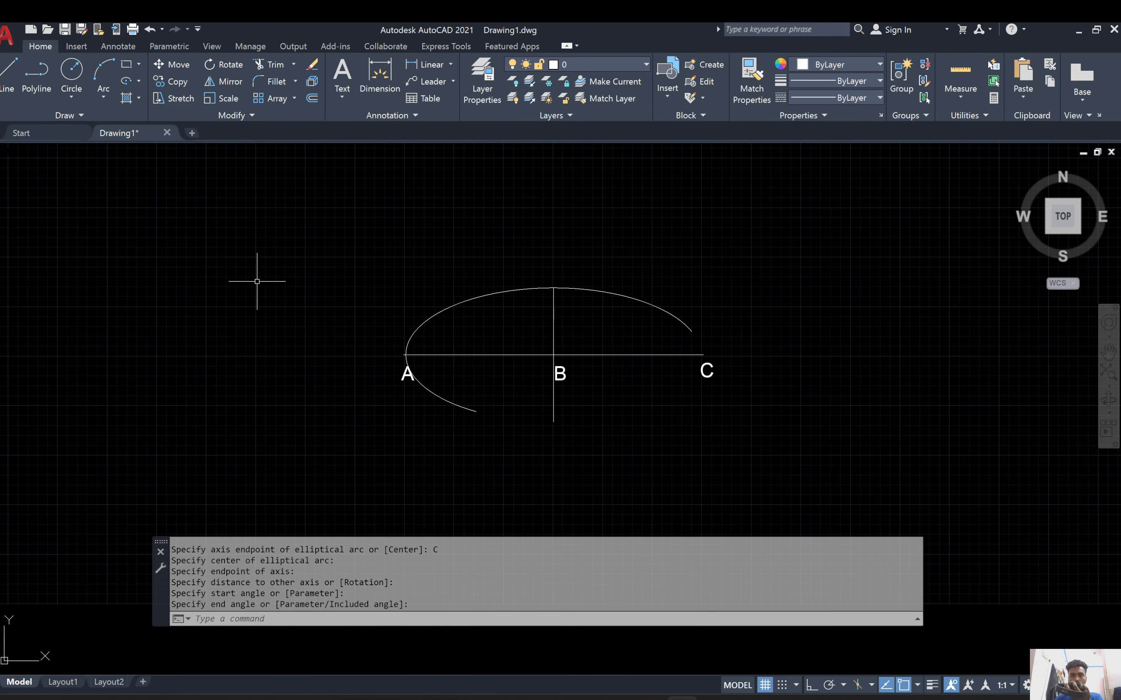
Erase the elliptical arc centred at B
left_click(612, 293)
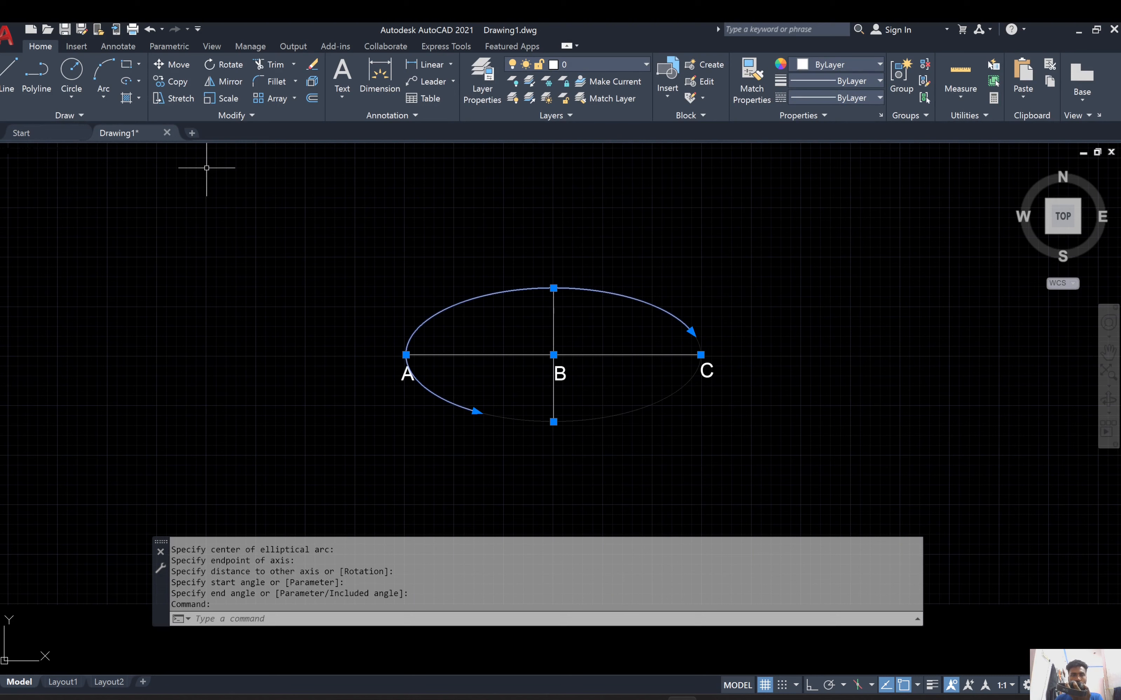
key("Delete")
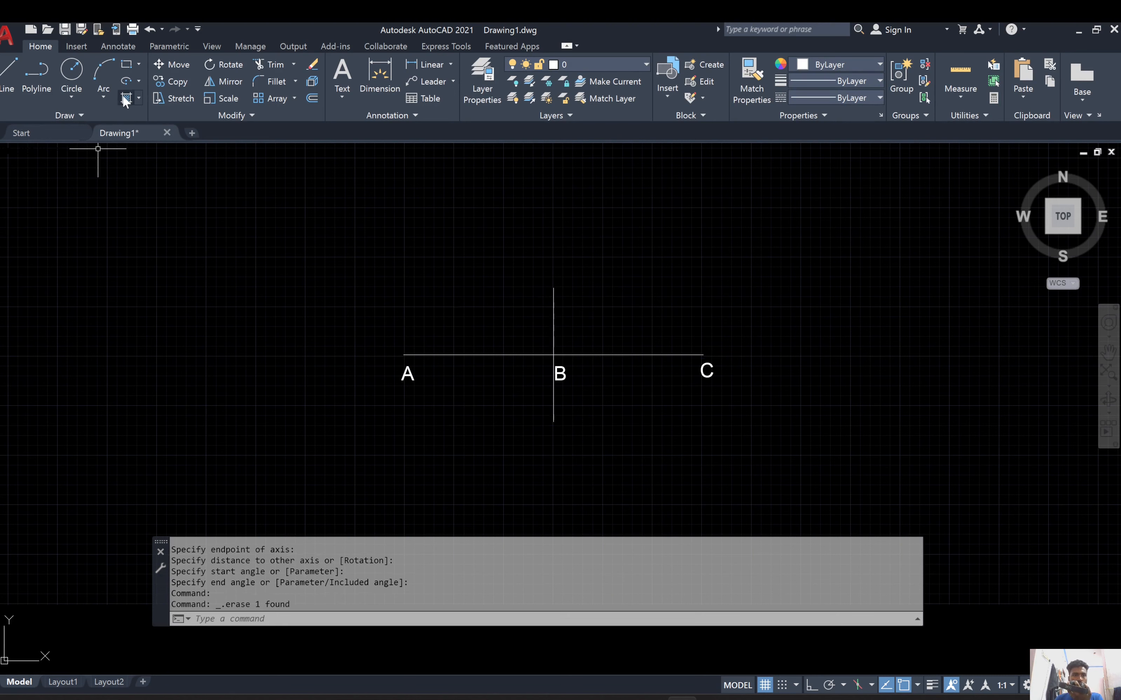
Draw an elliptical arc with its axis from A to C, other axis to the vertical line's top, start angle 45 and end angle 153
left_click(138, 83)
left_click(158, 161)
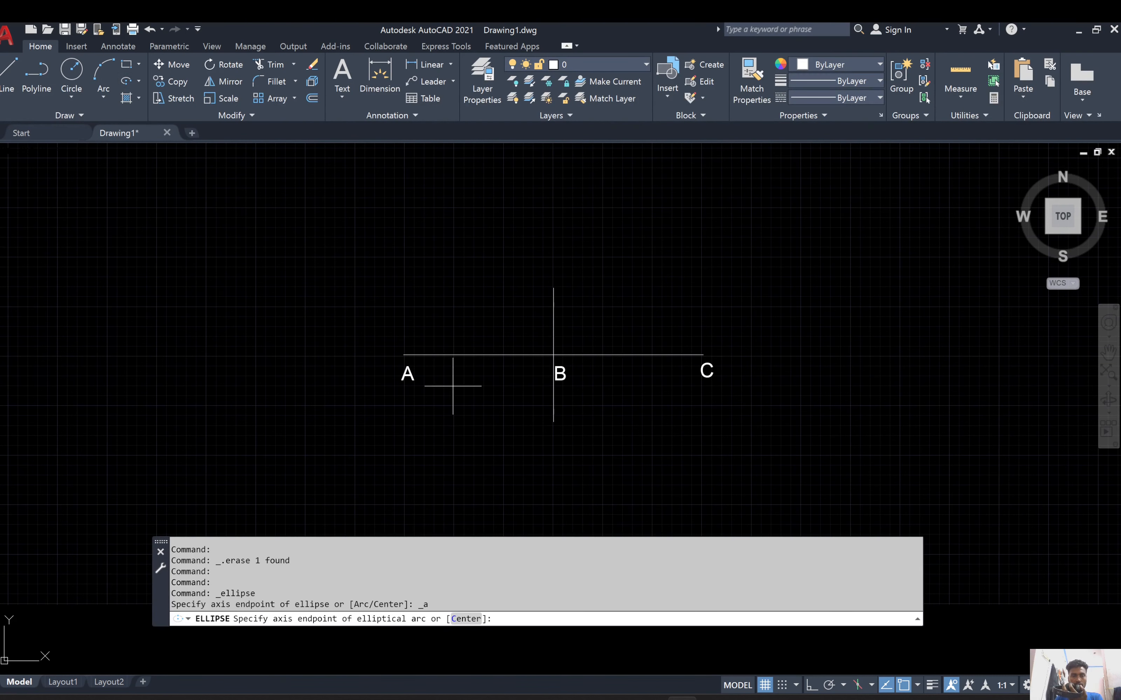
left_click(404, 355)
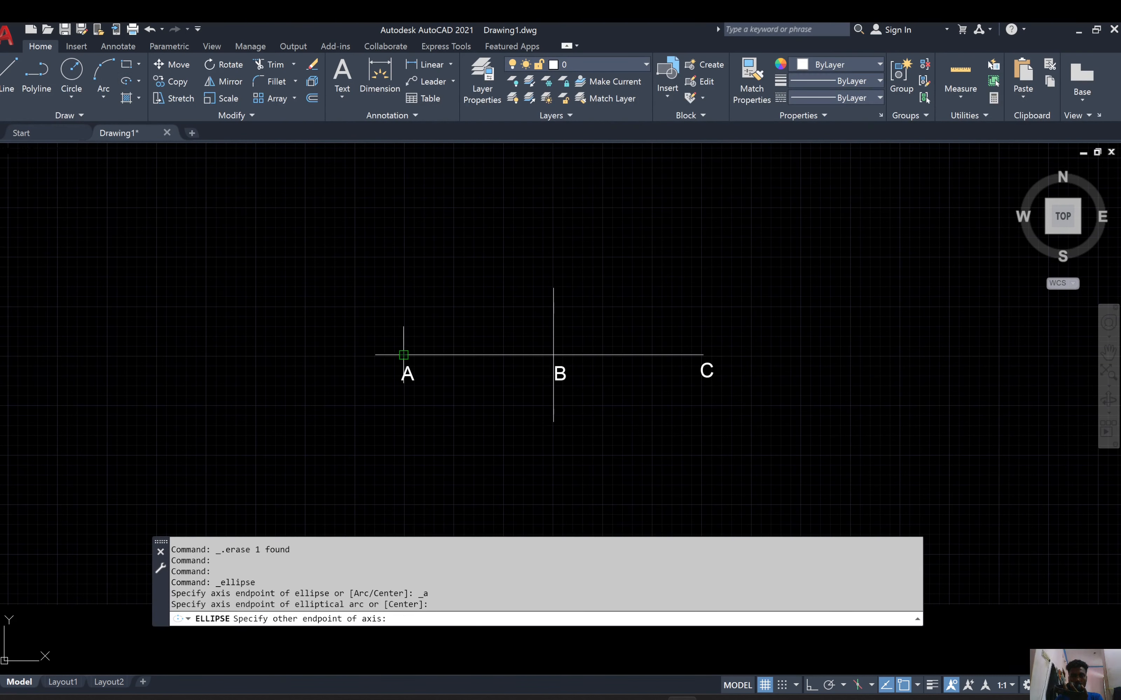
left_click(701, 355)
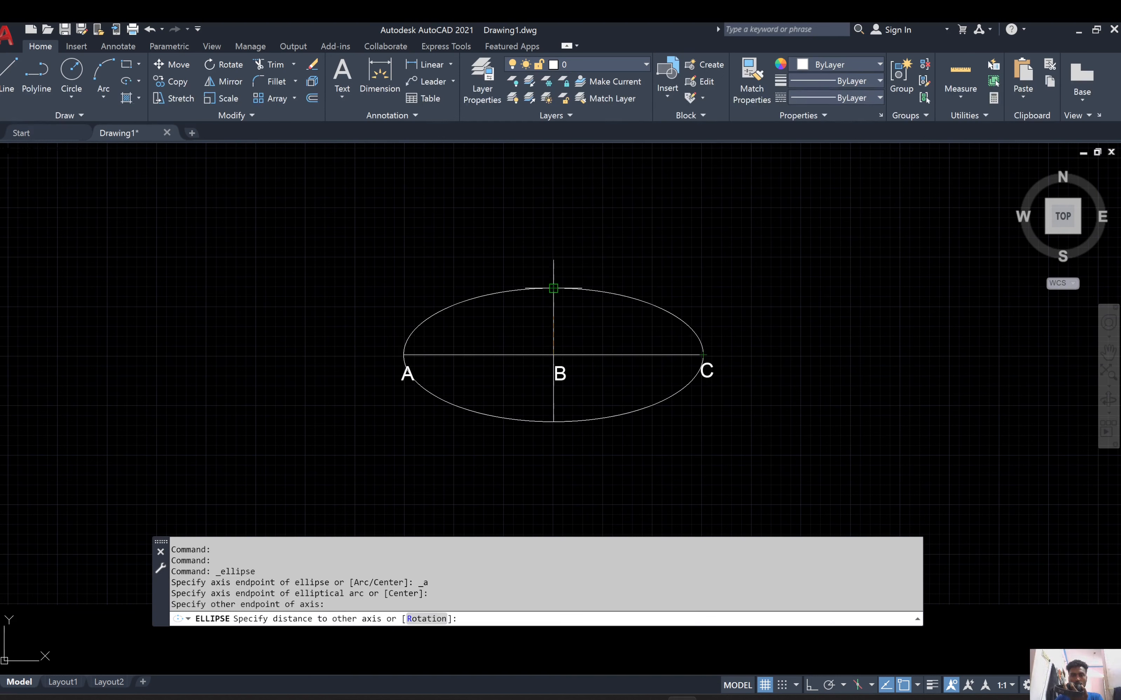
left_click(554, 288)
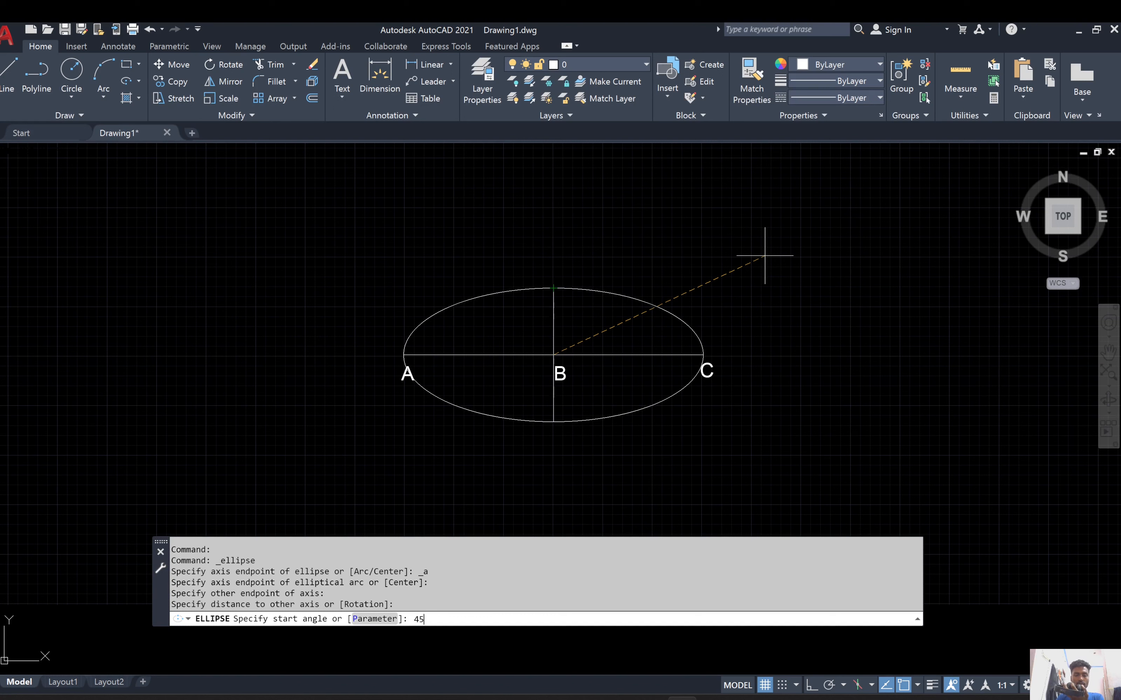
key("Return")
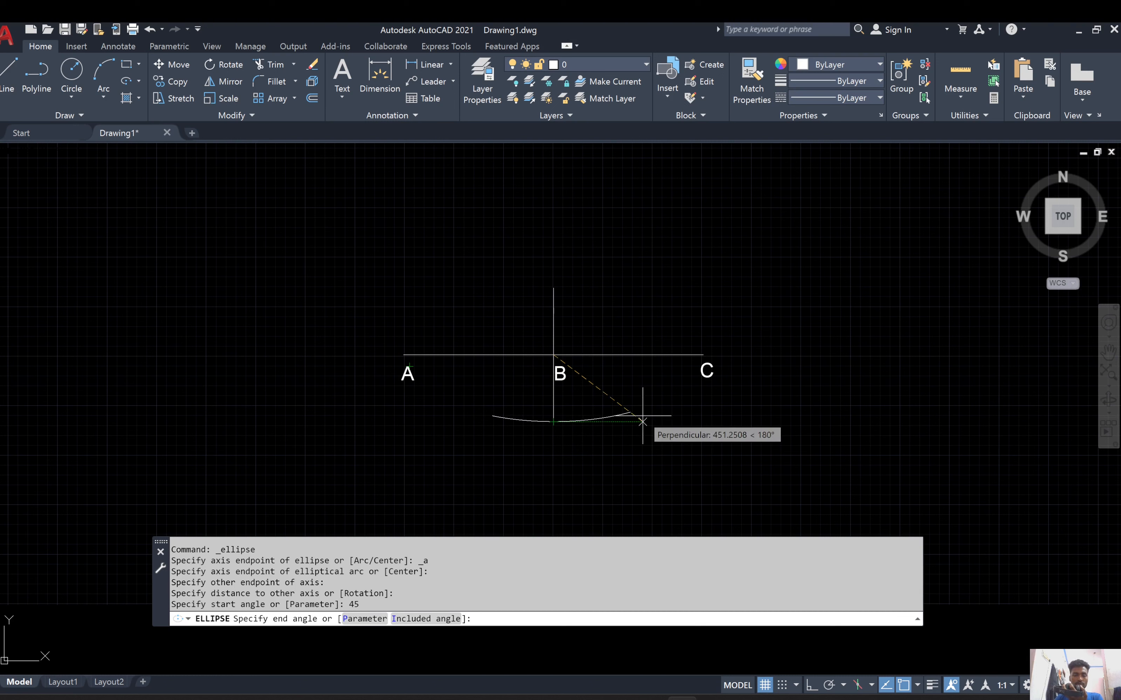
type("53")
key("Return")
key("Return")
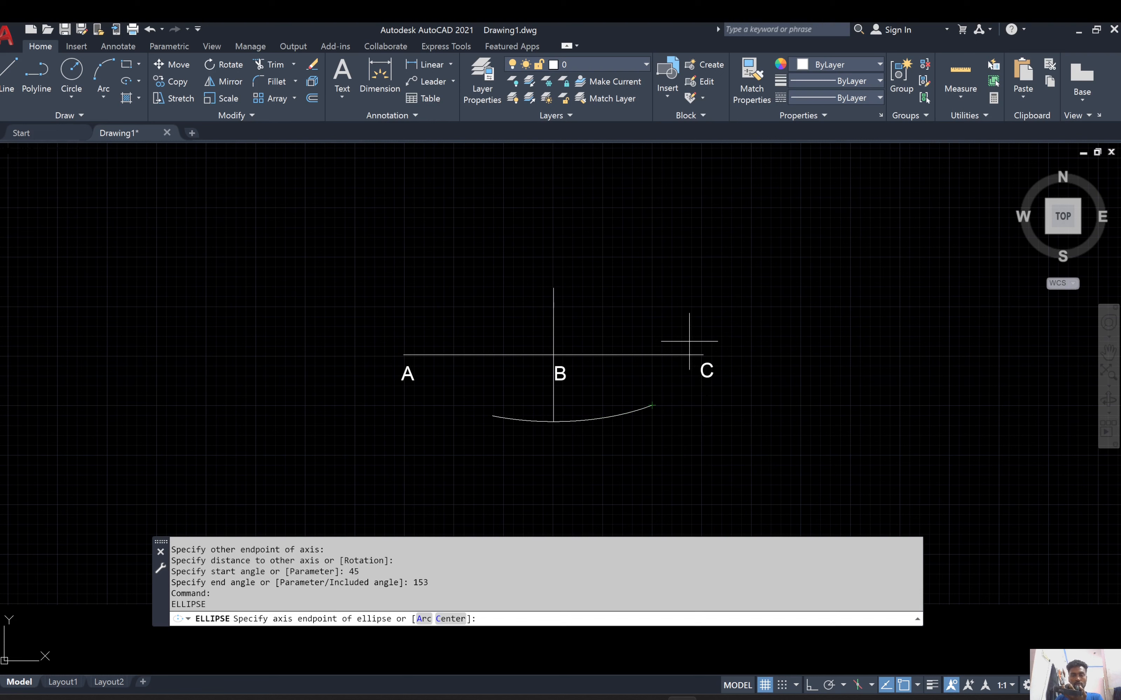
key("Escape")
key("Escape")
key("Escape")
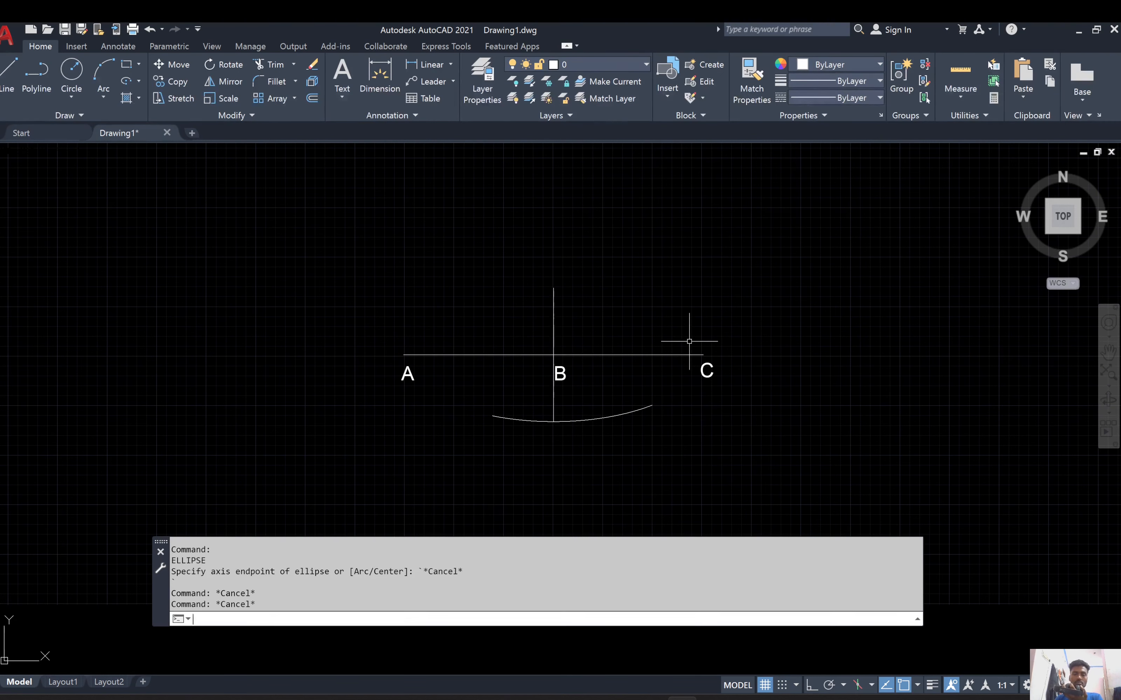